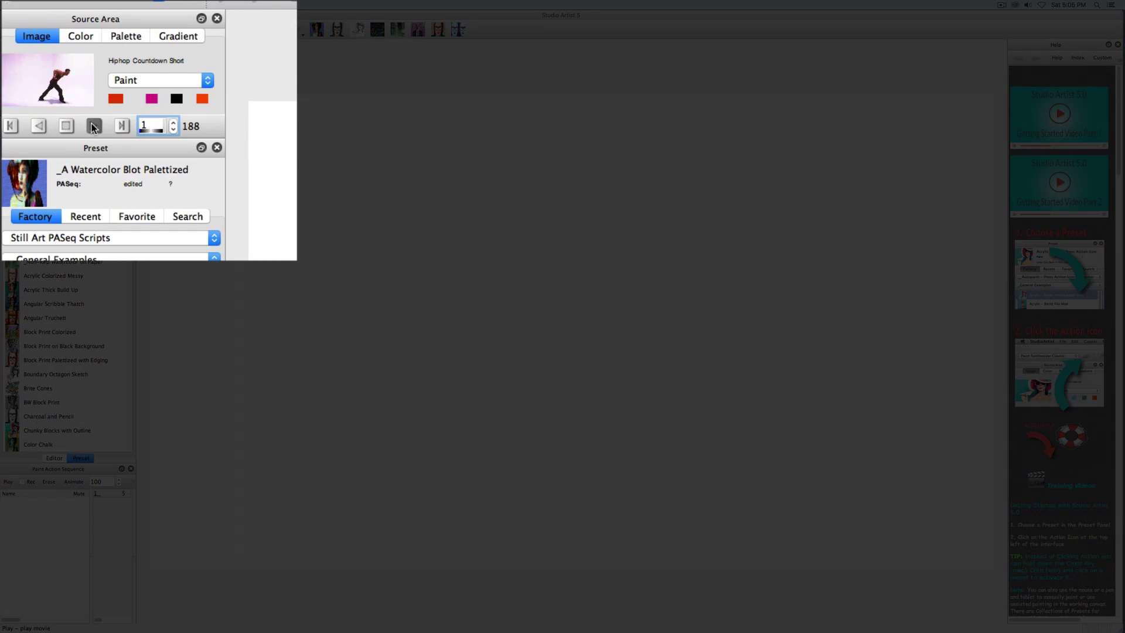
# Step: Preview and rewind the dancer movie, start Rec, and set the canvas to the source frame
pyautogui.click(57, 107)
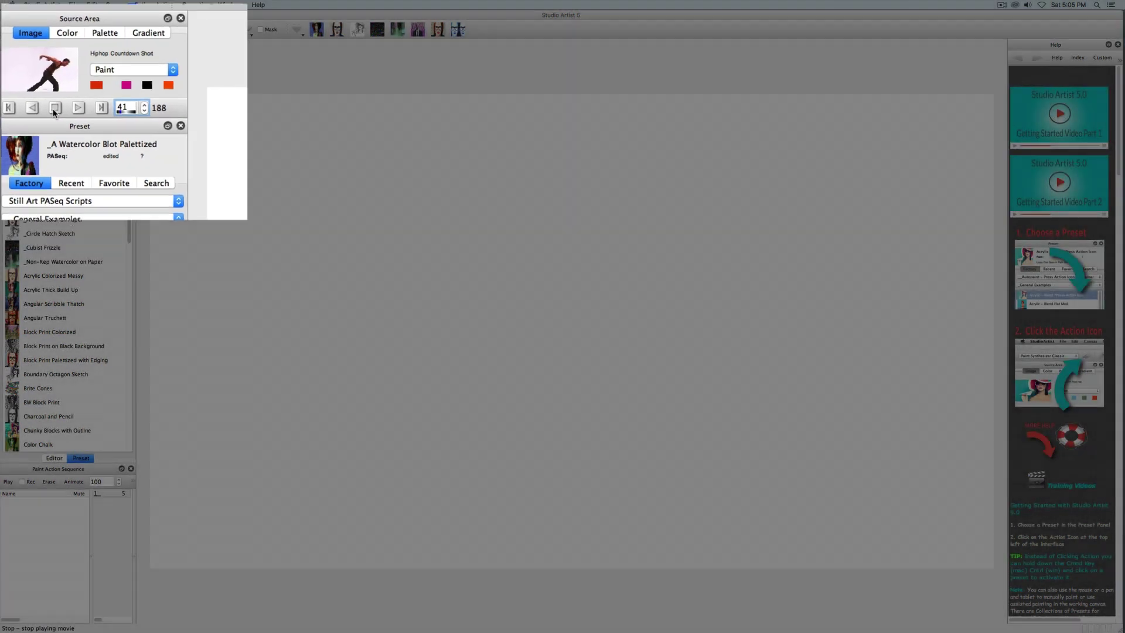
pyautogui.click(53, 108)
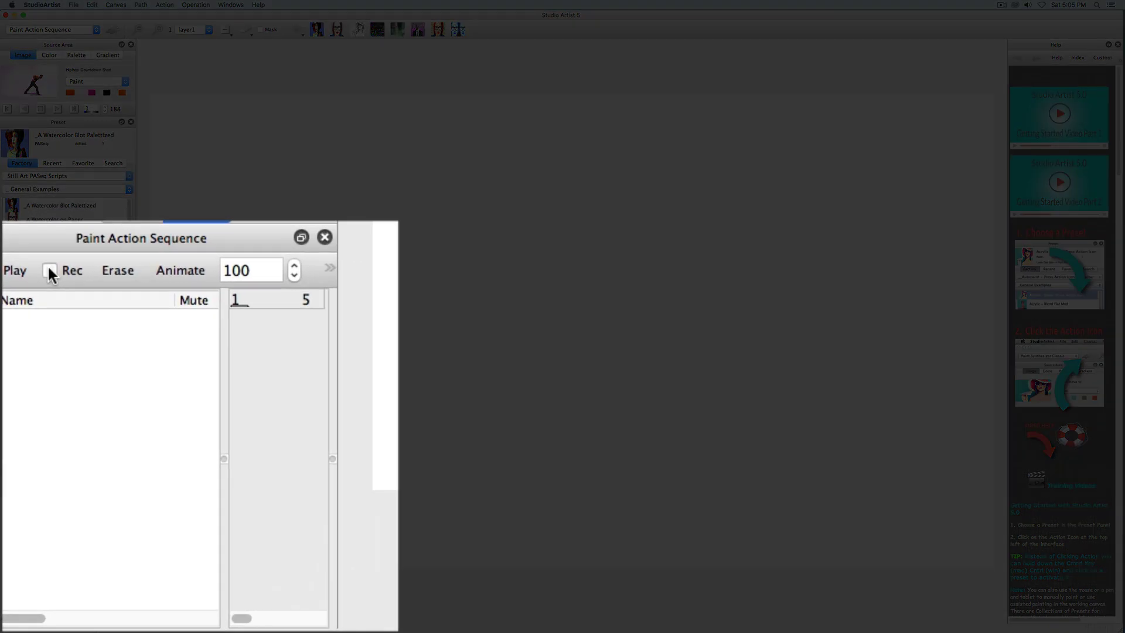
pyautogui.click(26, 481)
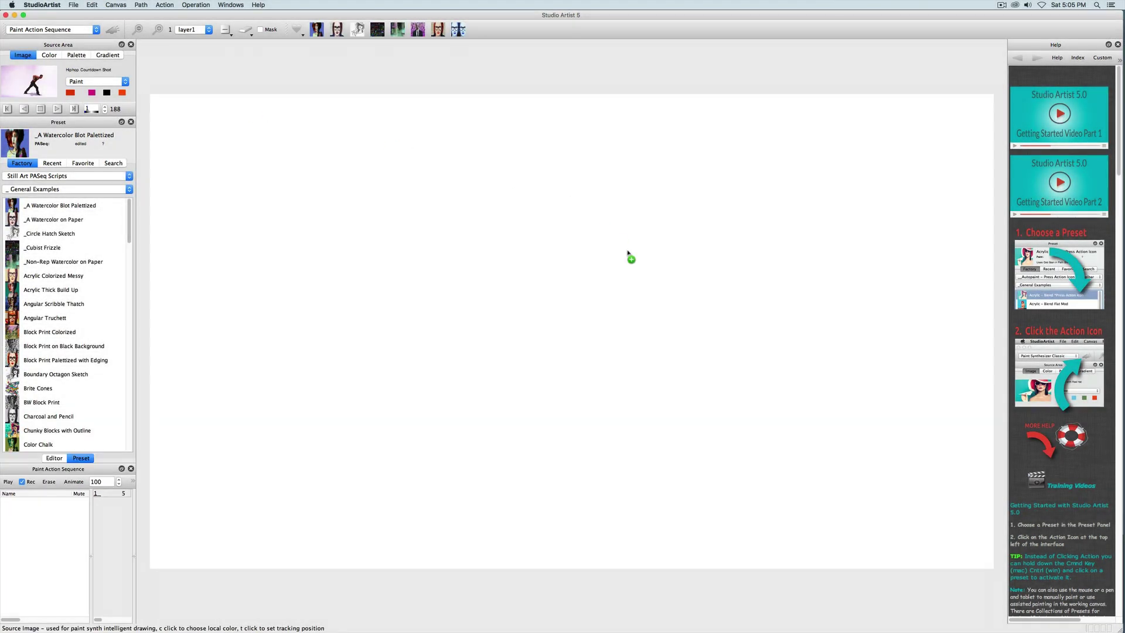
pyautogui.click(629, 255)
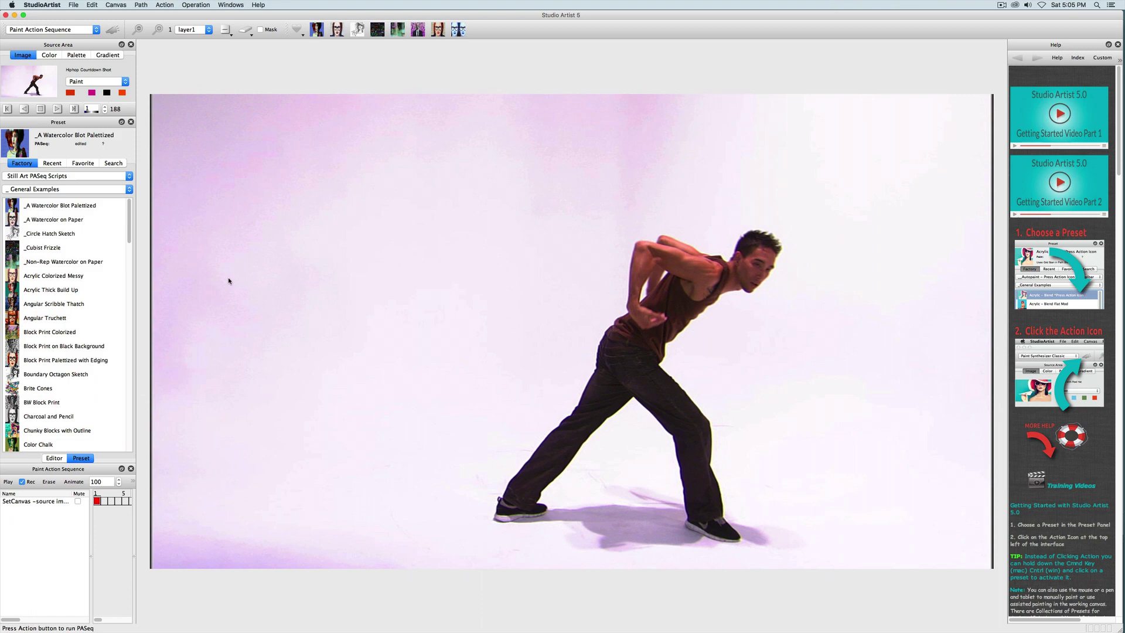
# Step: Configure a Canvas selection with Global Color growth and no soft edge
pyautogui.click(51, 29)
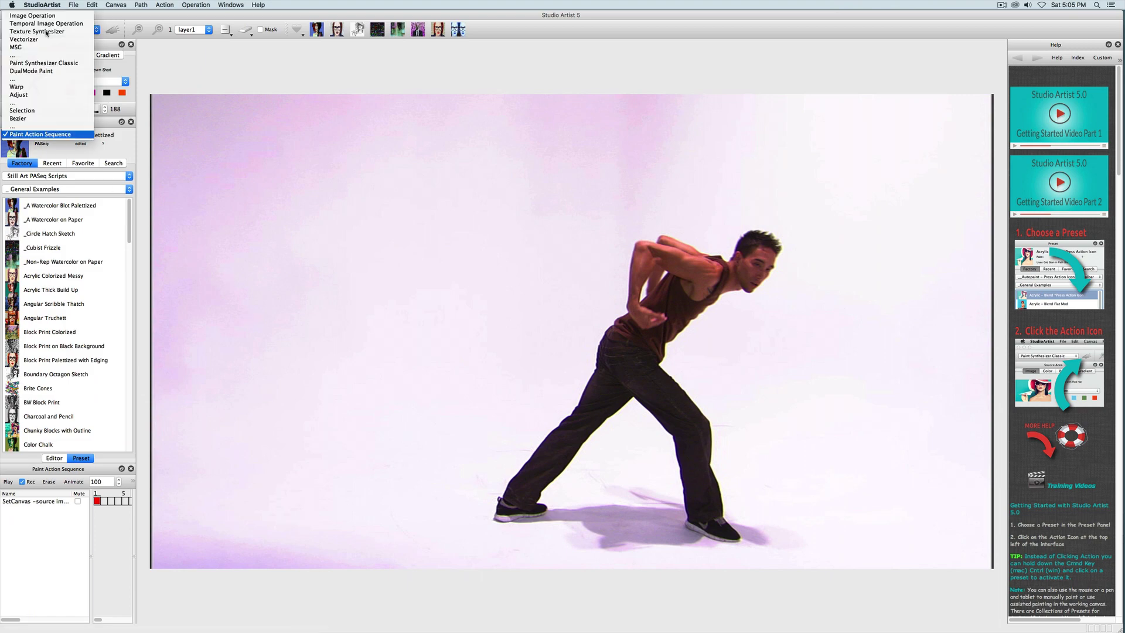
pyautogui.click(23, 112)
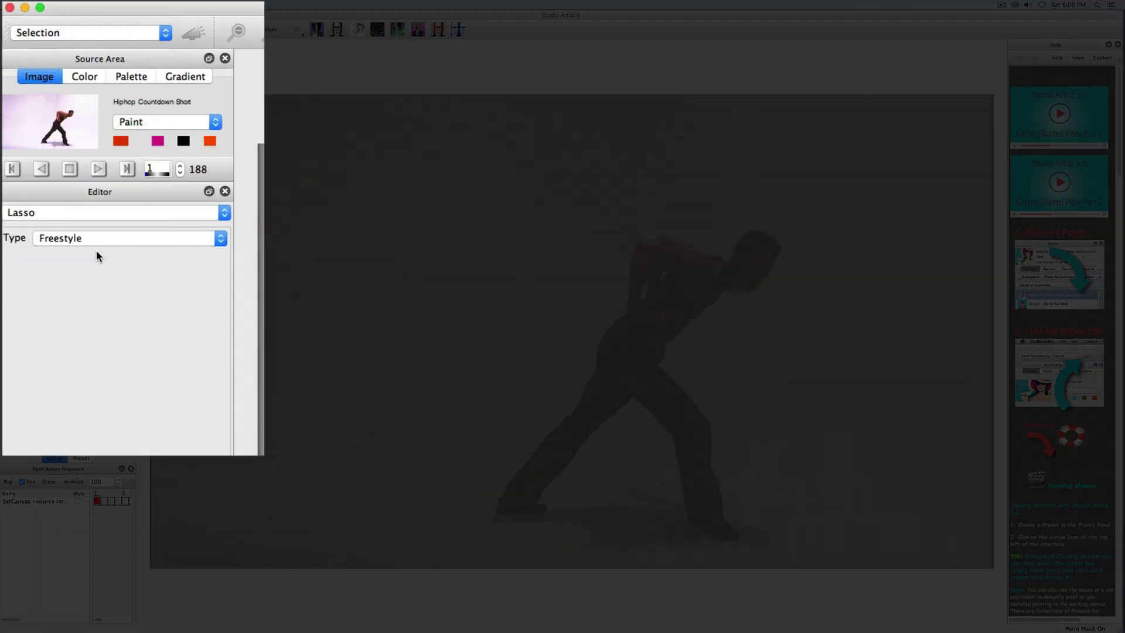
pyautogui.click(96, 213)
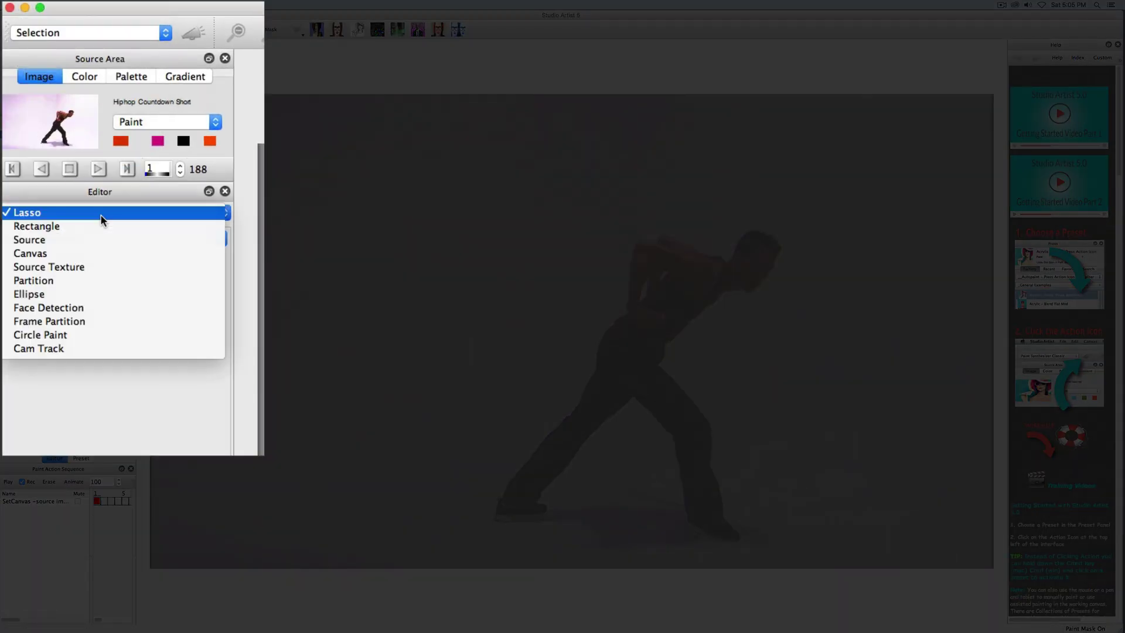
pyautogui.click(106, 254)
pyautogui.click(82, 239)
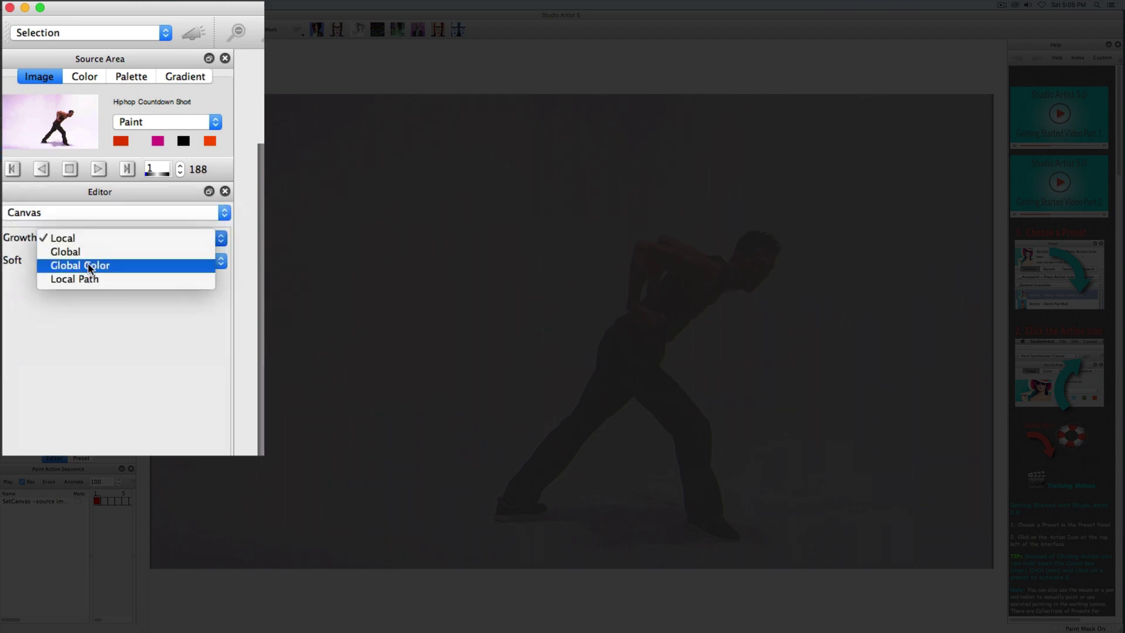
pyautogui.click(88, 265)
pyautogui.click(80, 261)
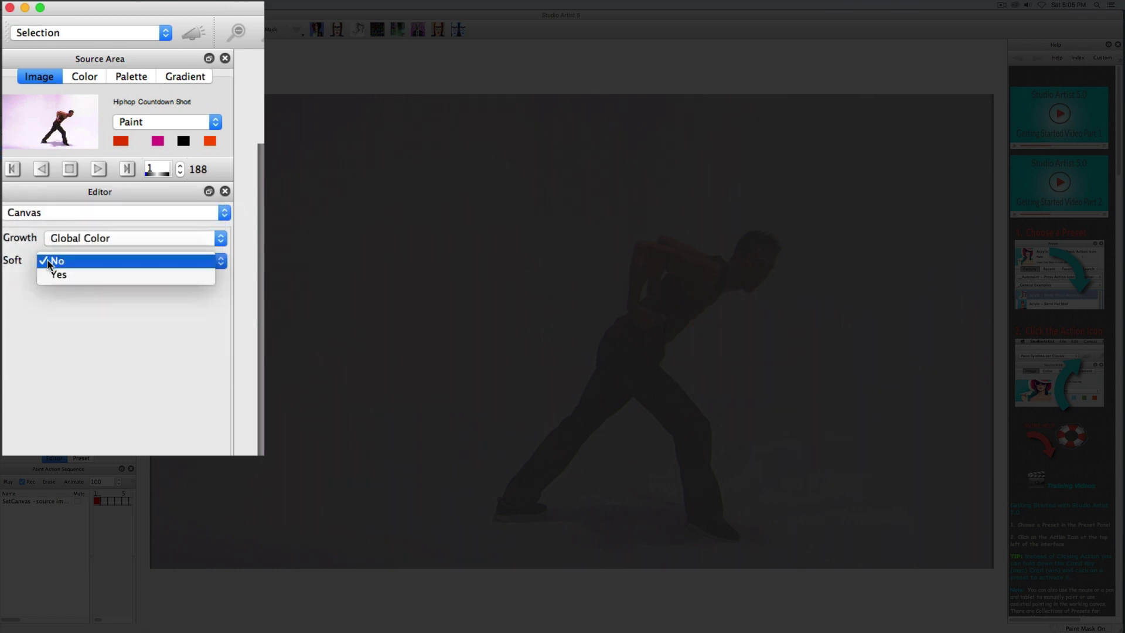
pyautogui.click(52, 261)
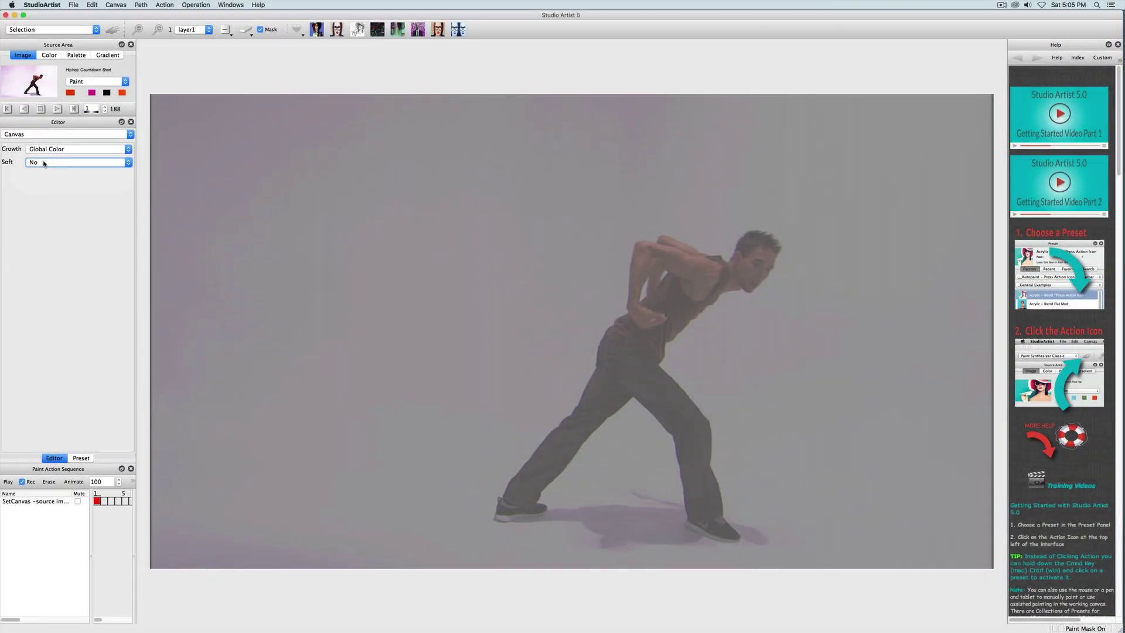
# Step: Select the pale background around the dancer by its colour
pyautogui.click(369, 300)
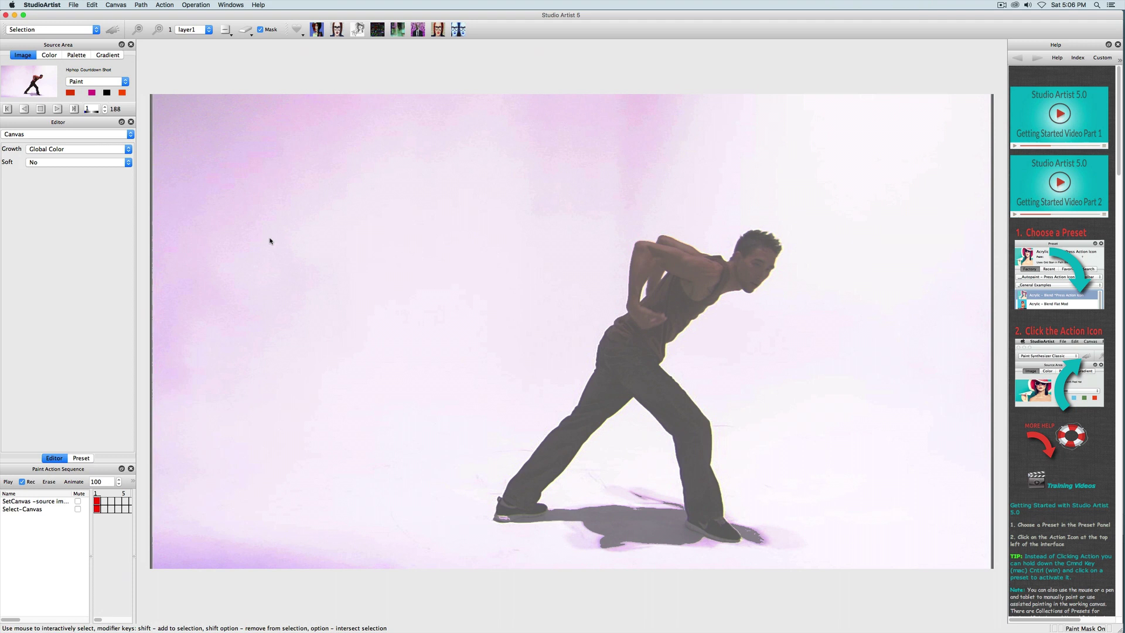
# Step: Erase the selected background to White, leaving the dancer cut out
pyautogui.click(248, 31)
pyautogui.click(264, 58)
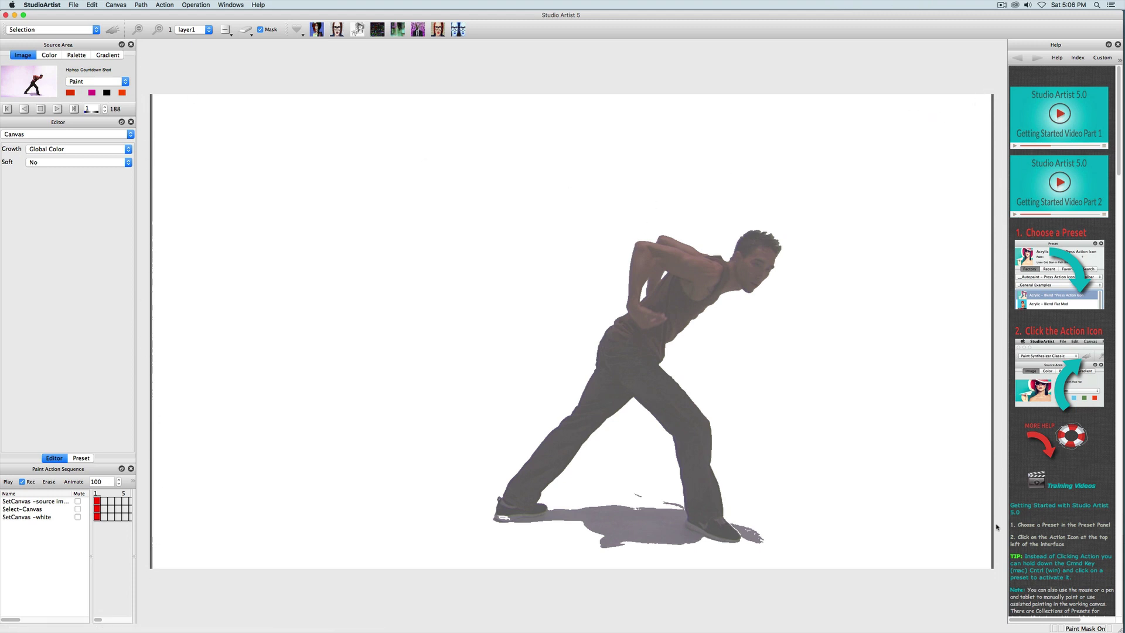
# Step: Select the leftover edge strips with Rectangle selections and erase them to White
pyautogui.click(58, 133)
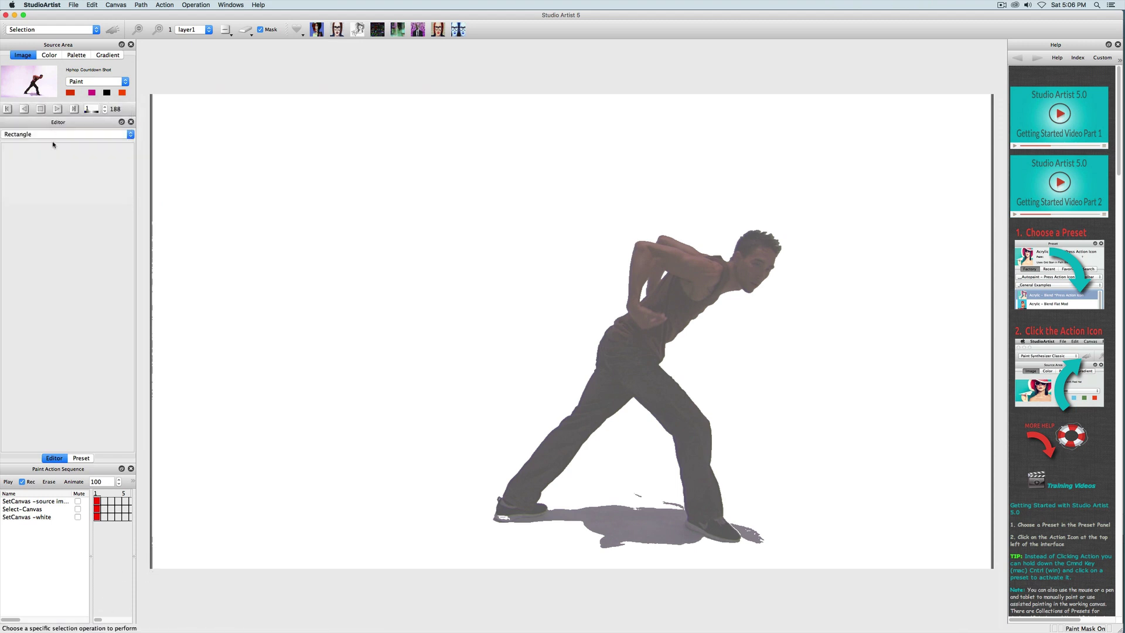
pyautogui.moveTo(151, 567); pyautogui.dragTo(143, 92)
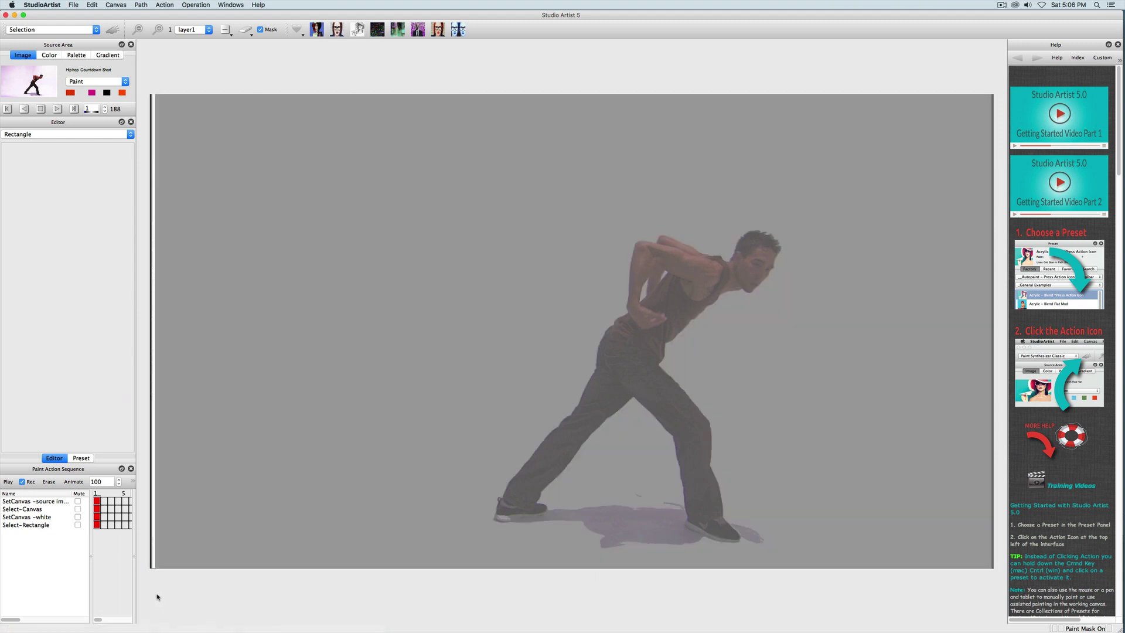
pyautogui.click(157, 570)
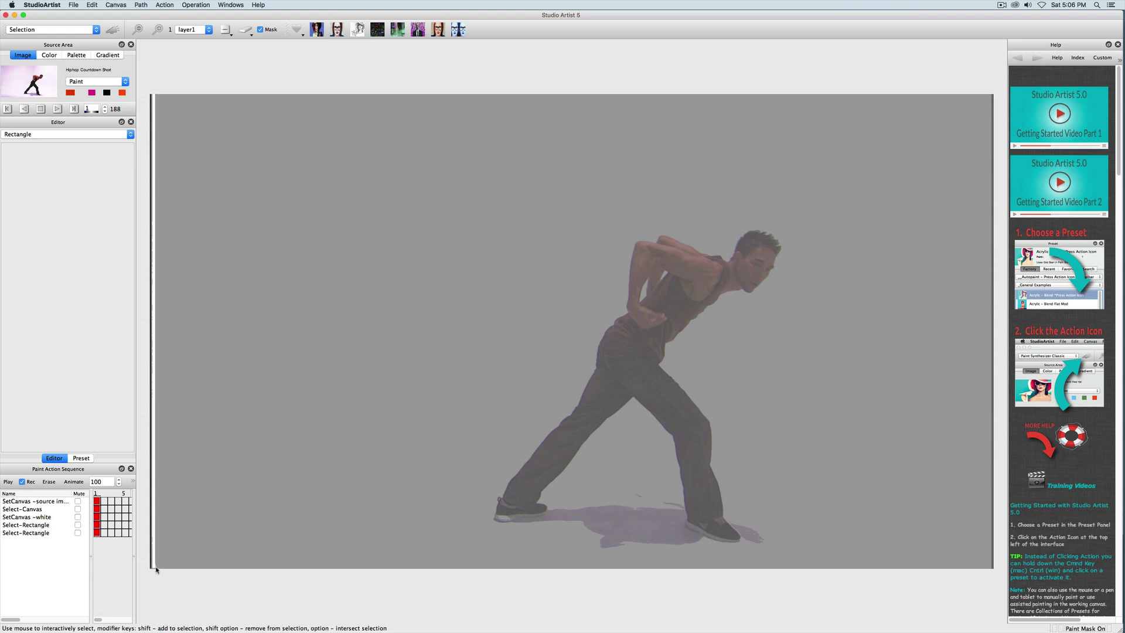
pyautogui.click(157, 569)
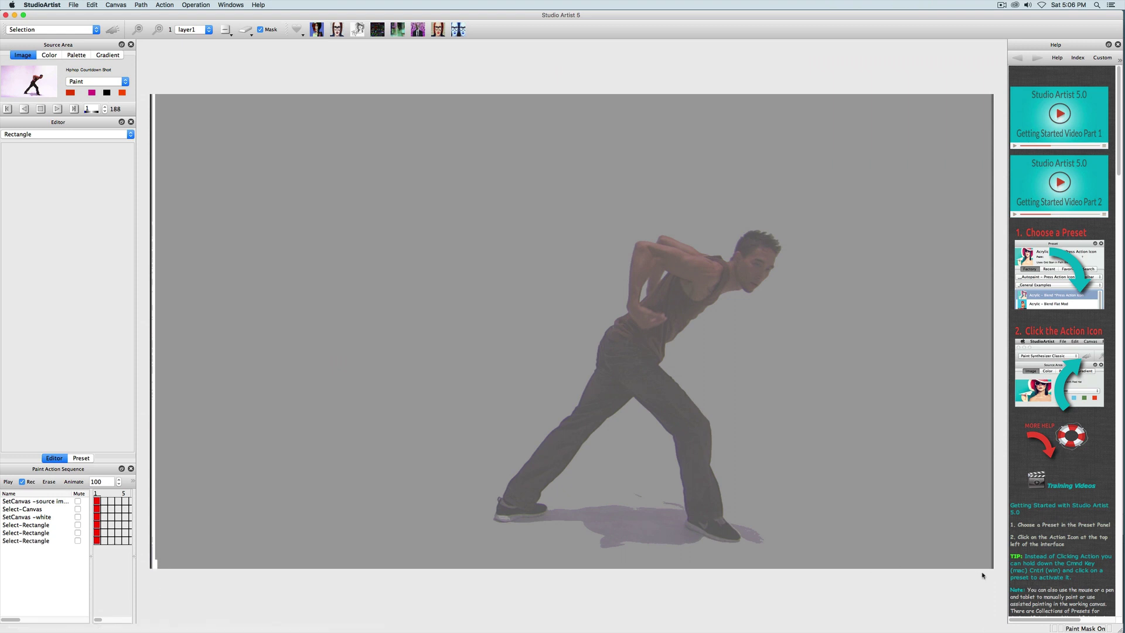
pyautogui.click(248, 33)
pyautogui.click(259, 58)
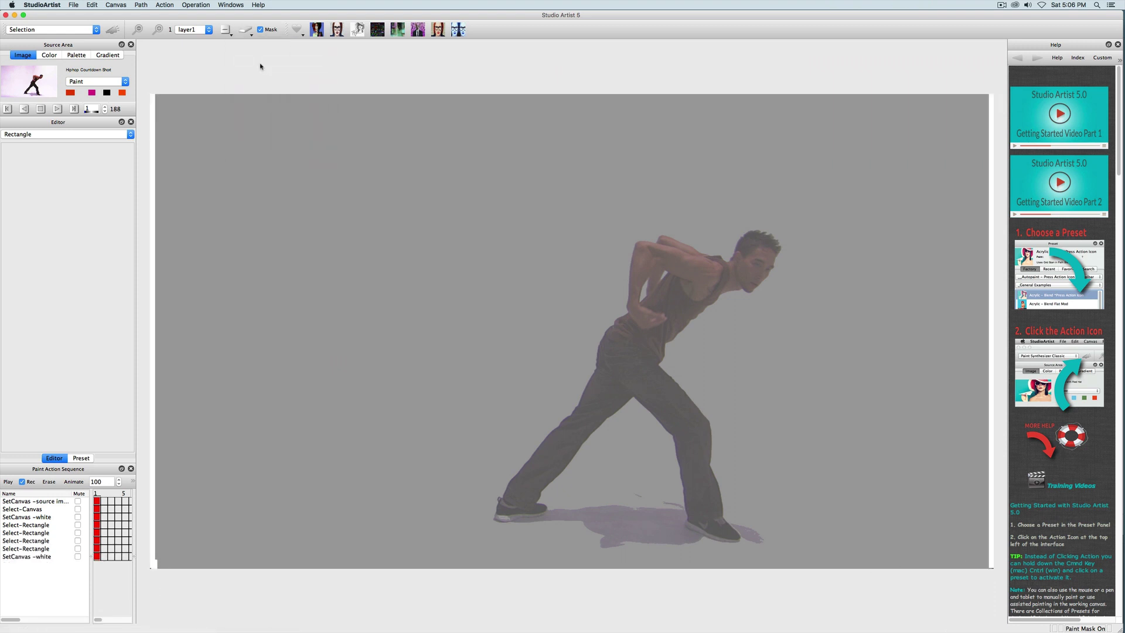
pyautogui.click(53, 29)
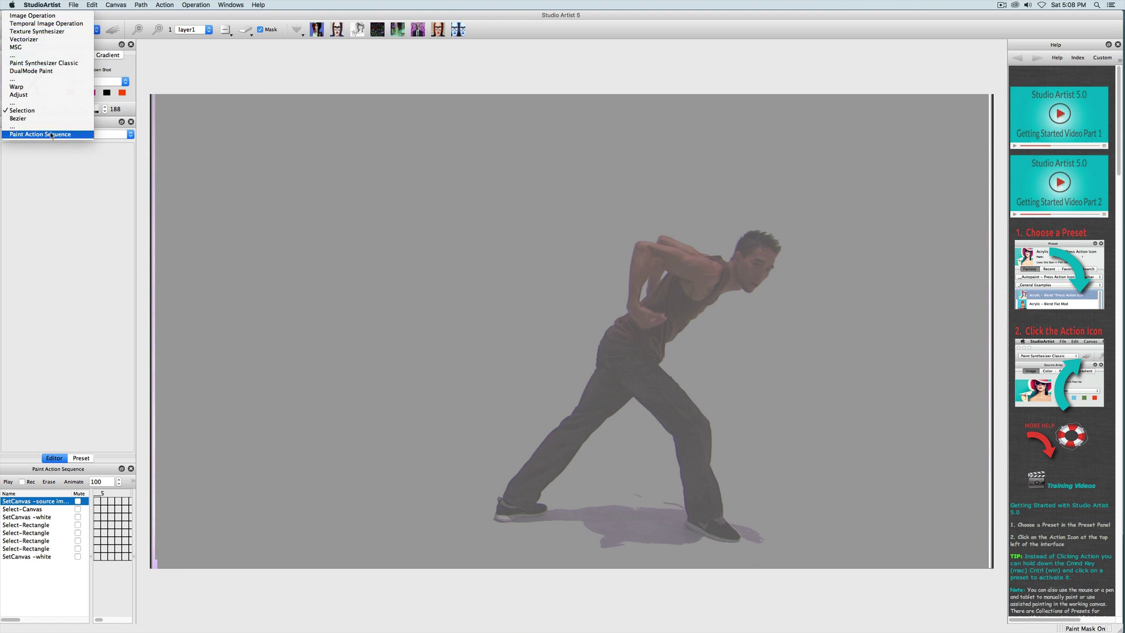
# Step: Return to paint sequence mode and set Mask Playback to On in the PASeq settings
pyautogui.click(51, 135)
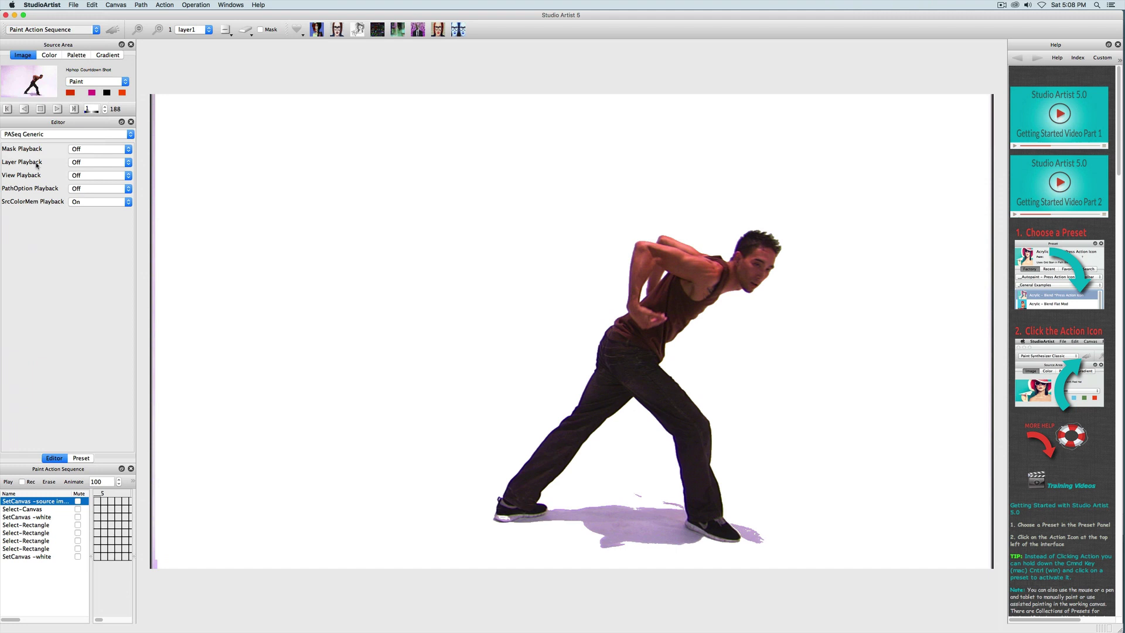
pyautogui.click(80, 457)
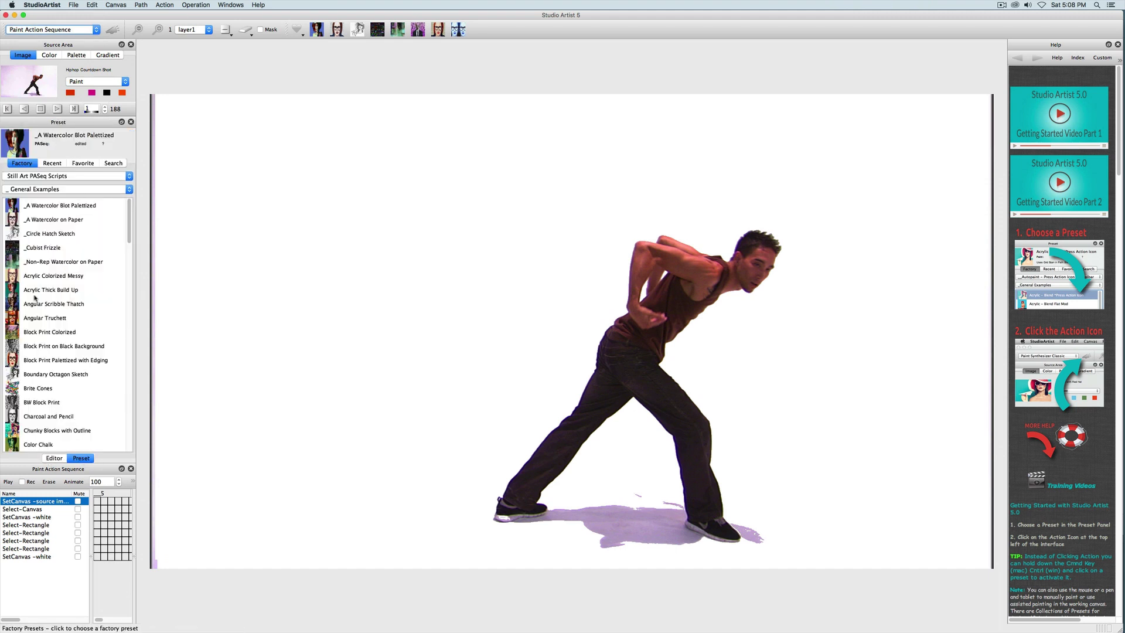
pyautogui.click(54, 458)
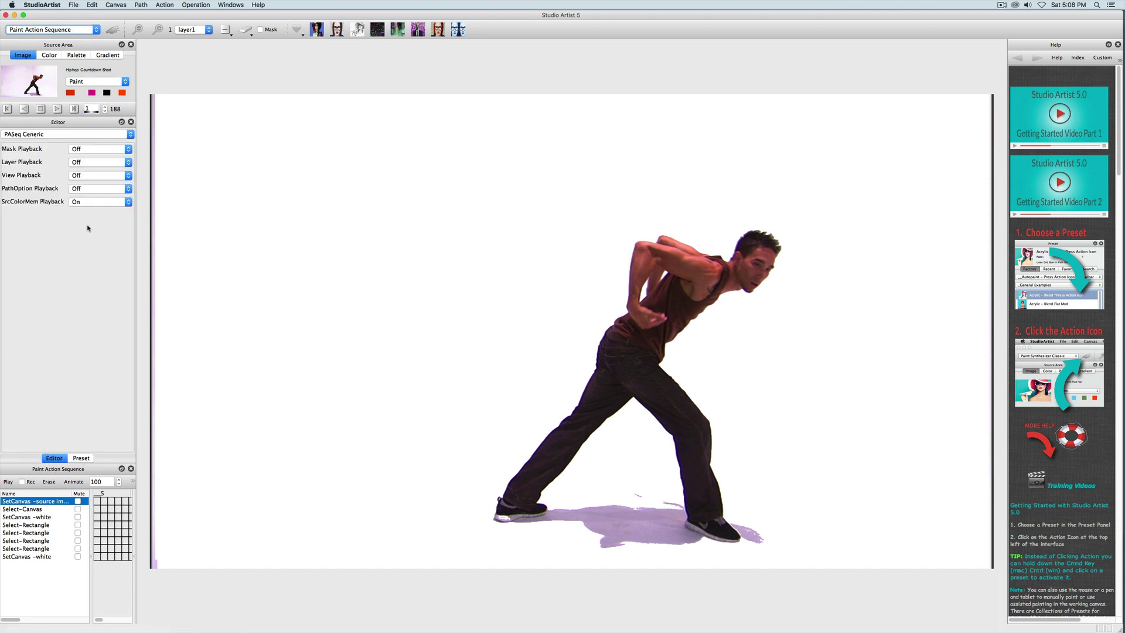
pyautogui.click(100, 148)
pyautogui.click(97, 163)
# Step: Process Source to Movie, save it, and preview the white-background dancer as the new source
pyautogui.click(165, 5)
pyautogui.moveTo(211, 86)
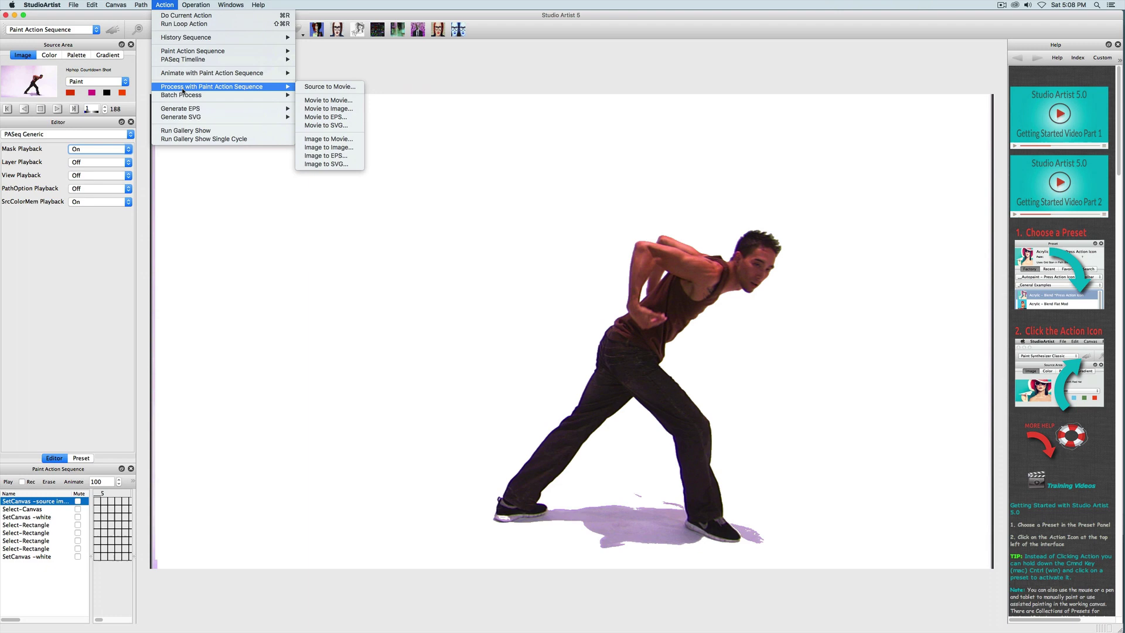
pyautogui.click(327, 86)
pyautogui.write('Source With White Background2')
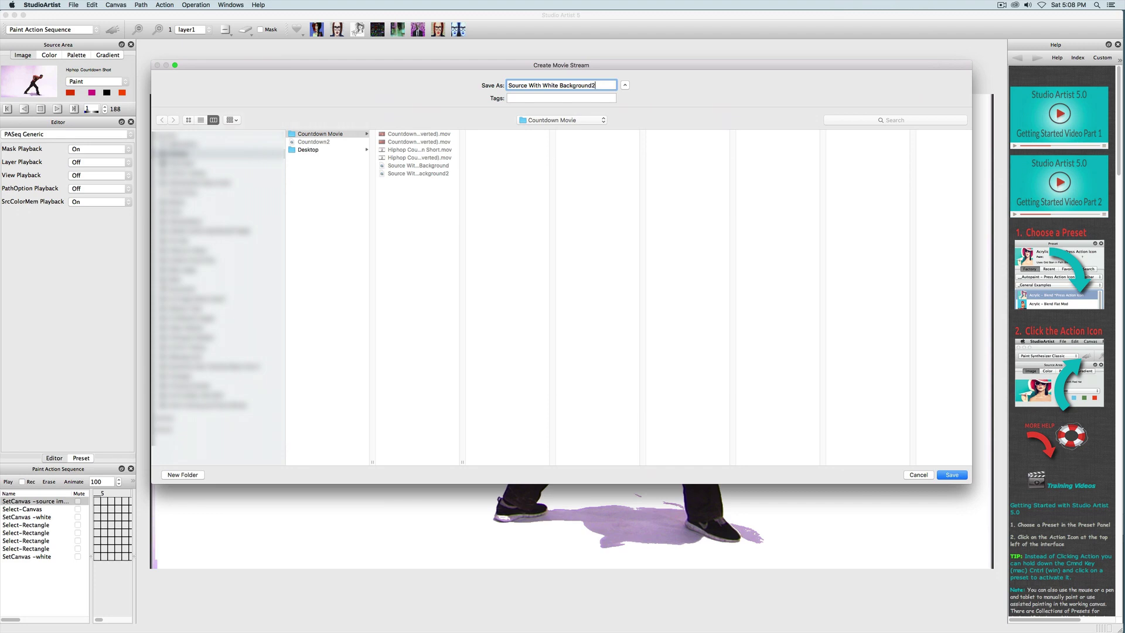
pyautogui.press('Return')
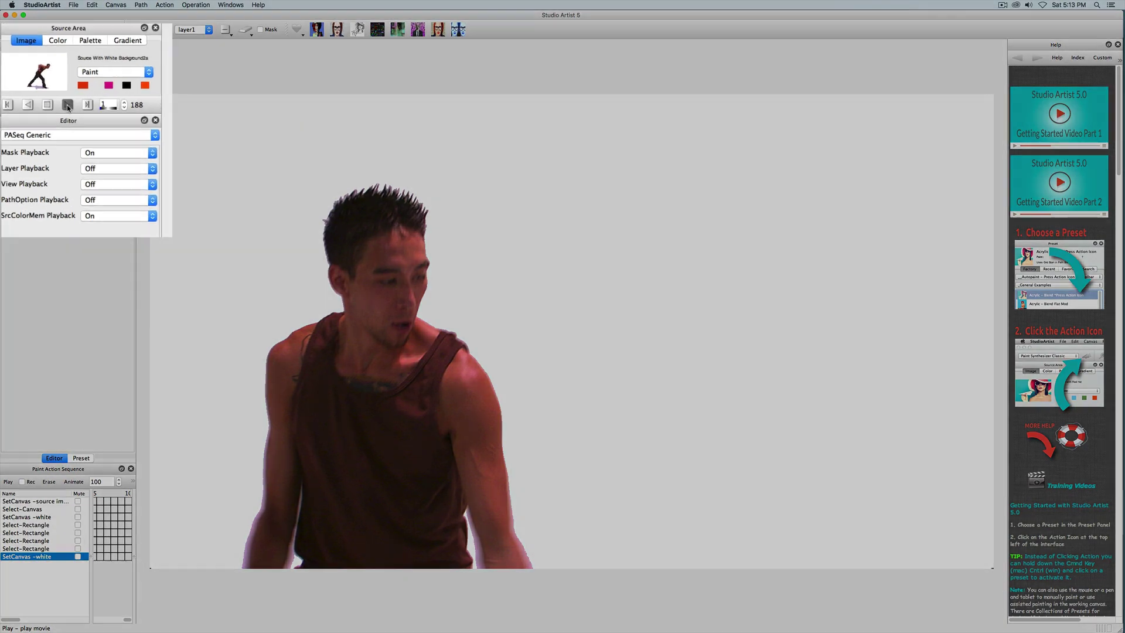
pyautogui.click(56, 109)
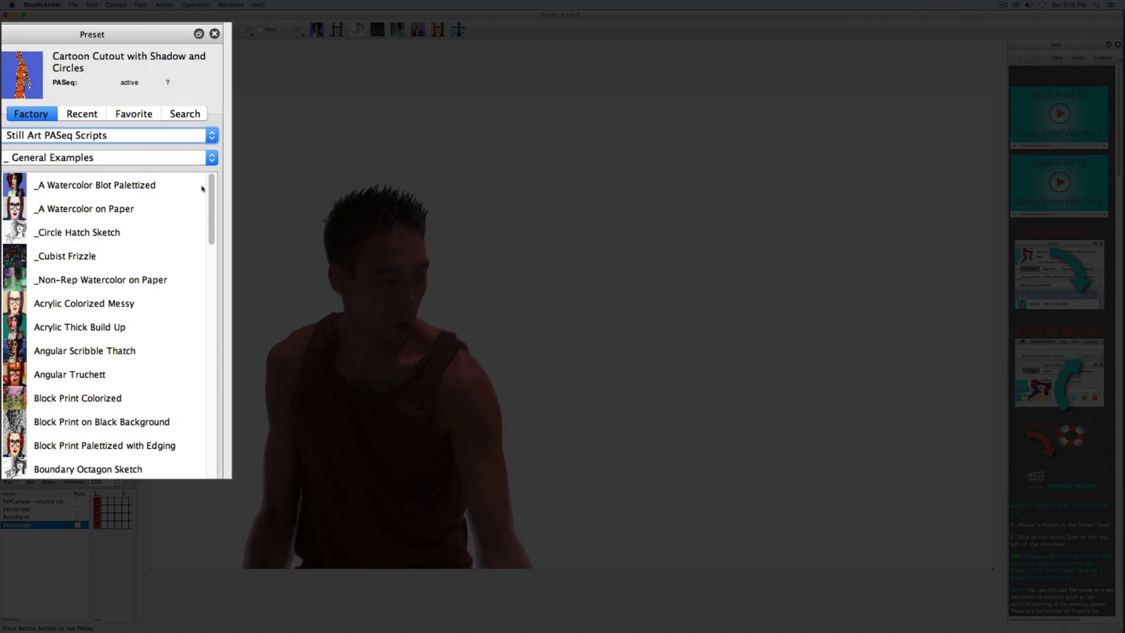
# Step: Choose the Cartoon Flat preset Cartoon Cutout with Shadow and Circles and play it on the canvas
pyautogui.click(106, 135)
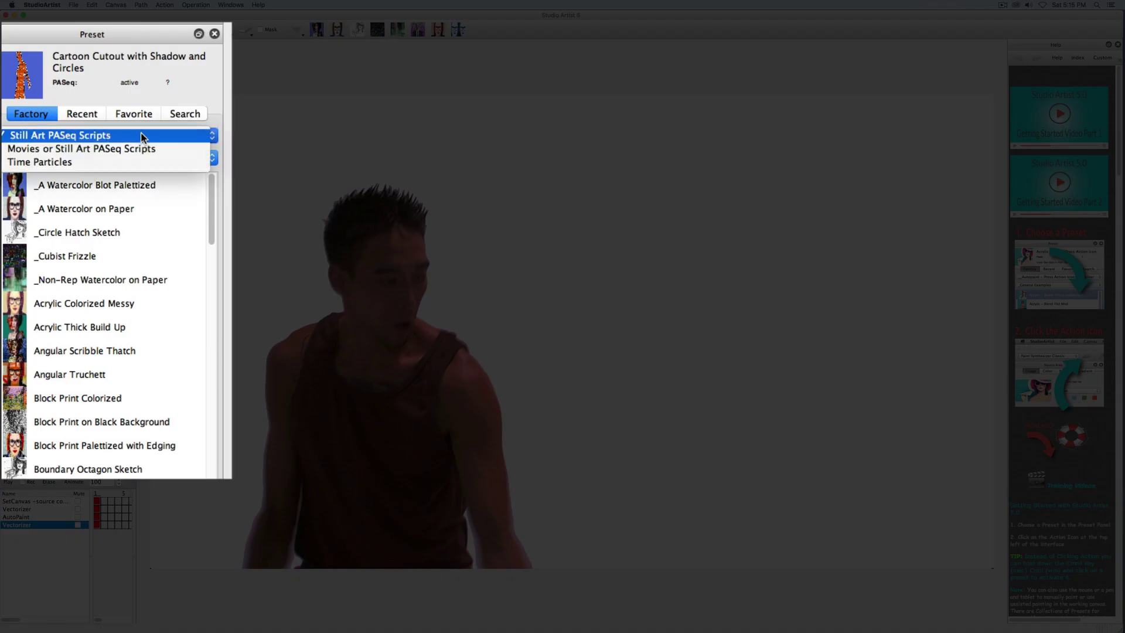
pyautogui.click(155, 149)
pyautogui.click(117, 159)
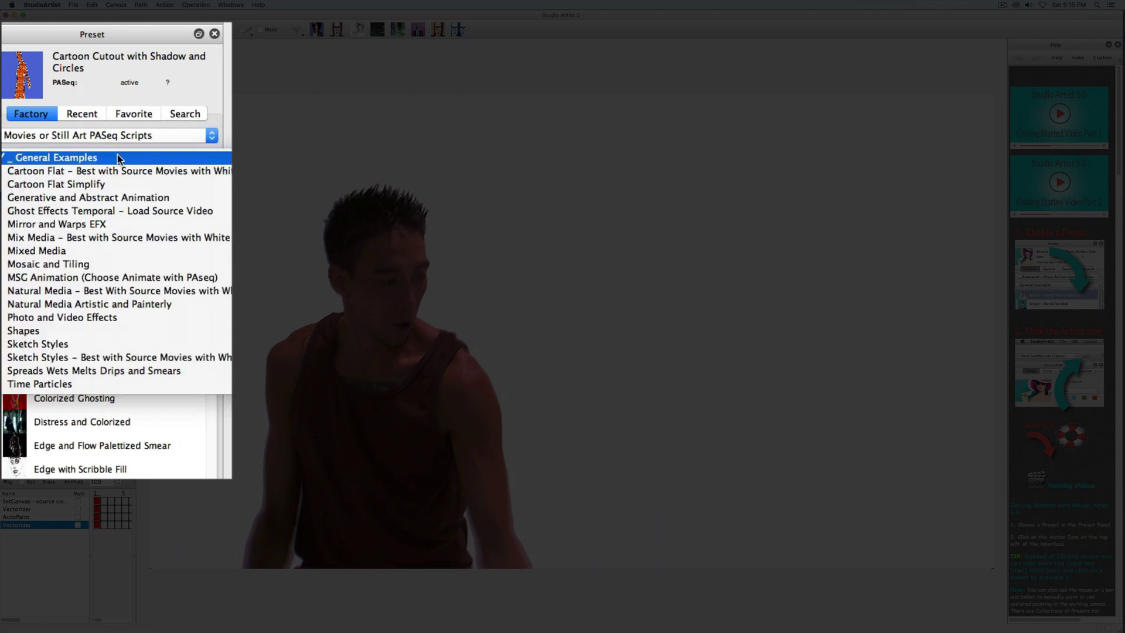
pyautogui.click(176, 171)
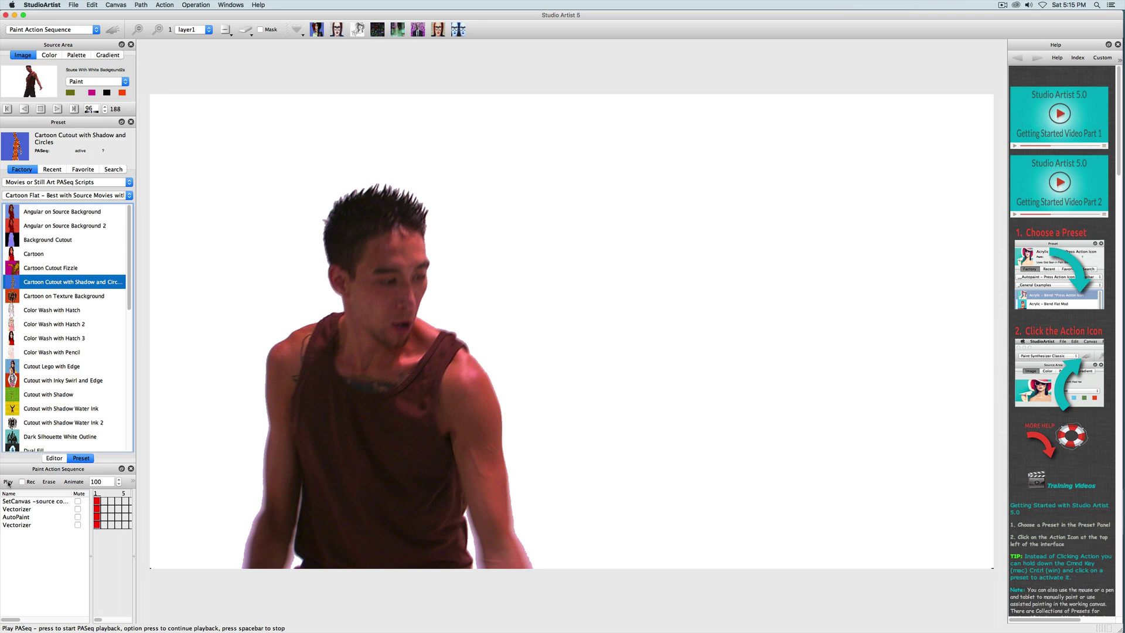
pyautogui.click(8, 483)
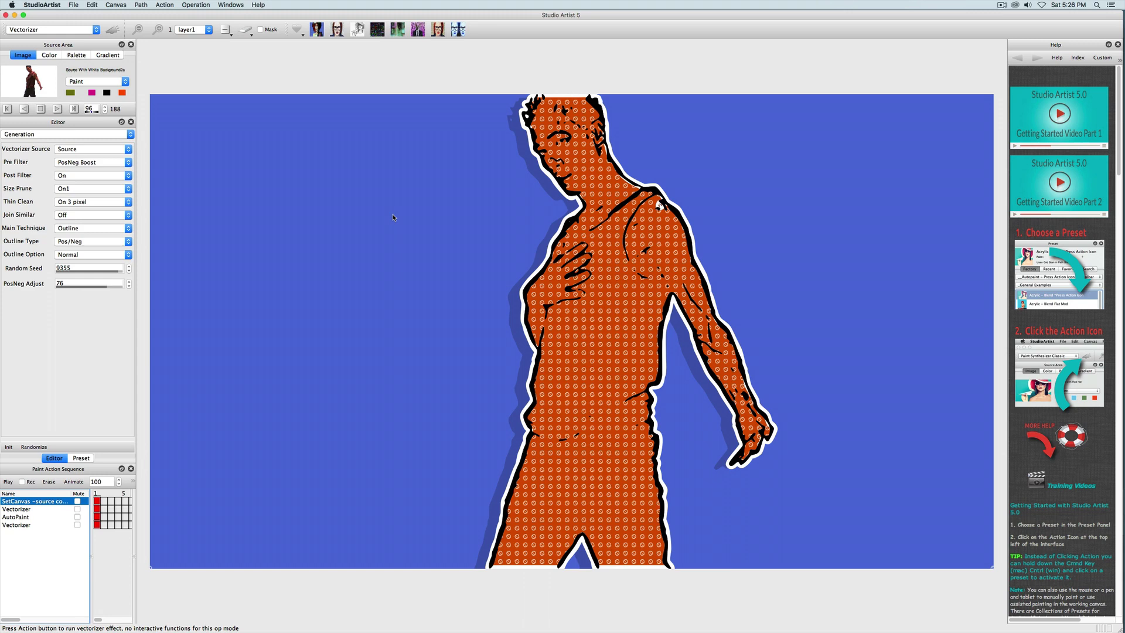
# Step: Record a Content Context step from Countdown2 (Converted).mov and cancel the extra file request
pyautogui.click(166, 5)
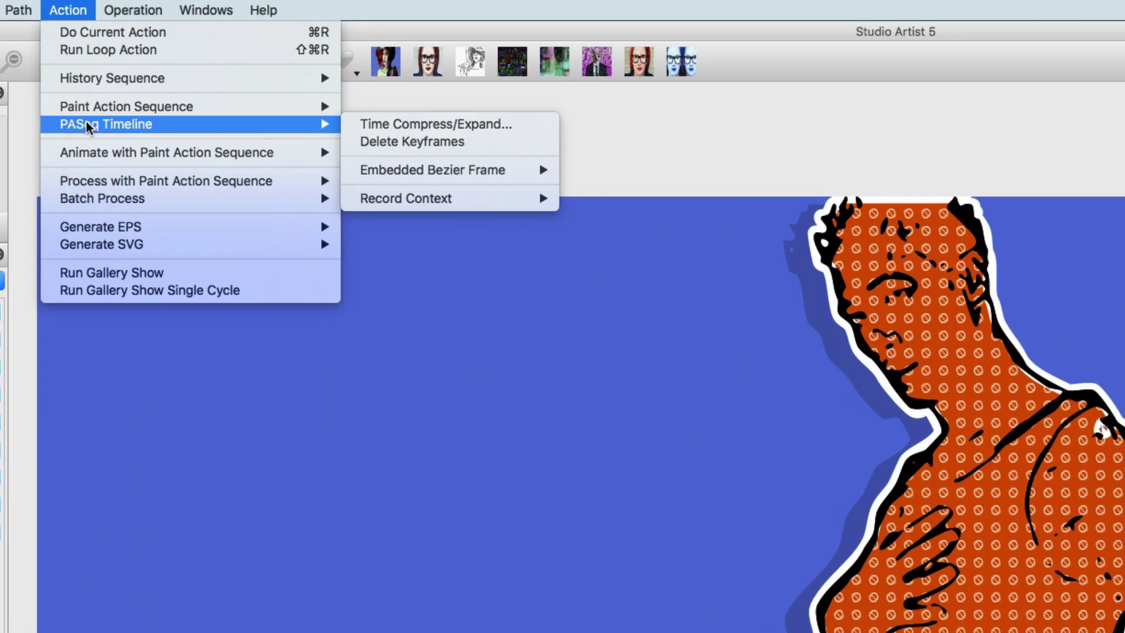
pyautogui.moveTo(405, 199)
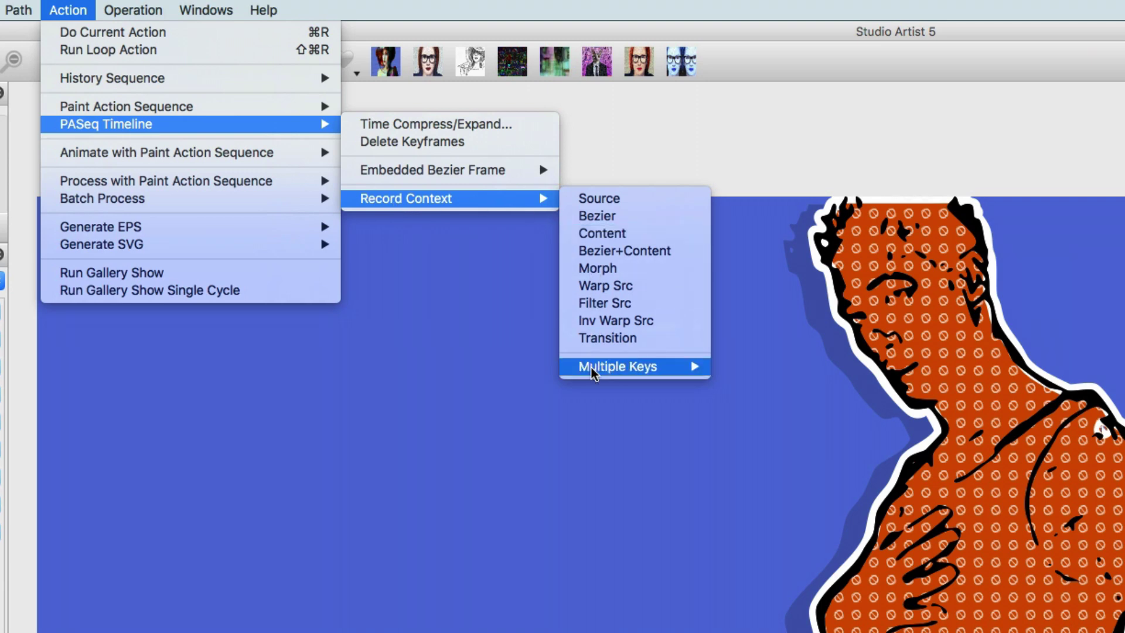
pyautogui.moveTo(618, 367)
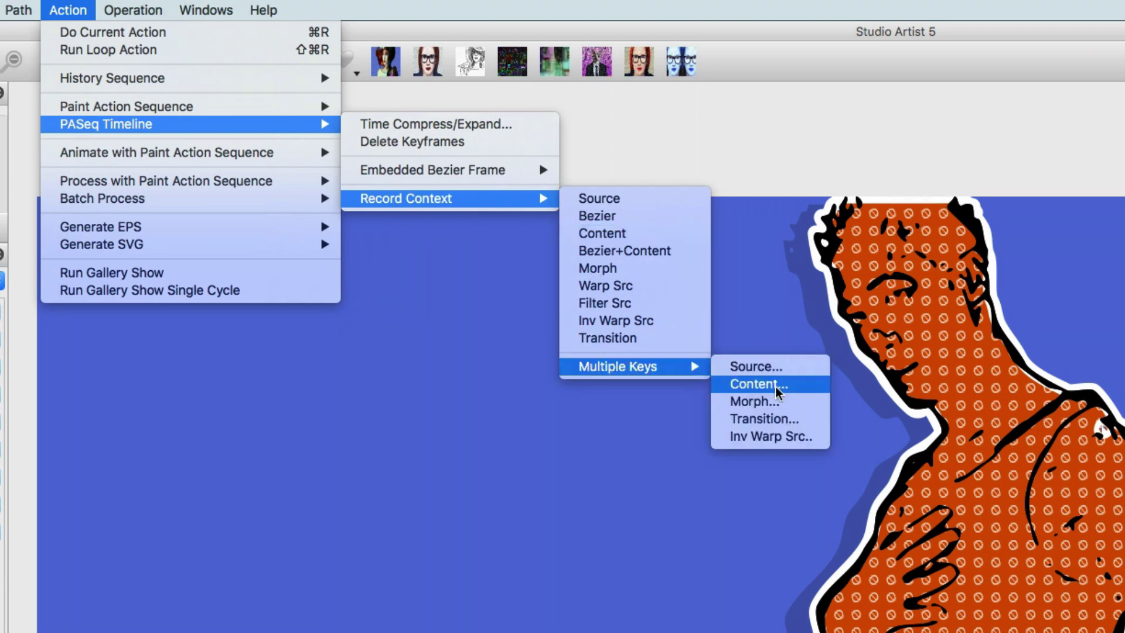
pyautogui.click(774, 385)
pyautogui.click(374, 87)
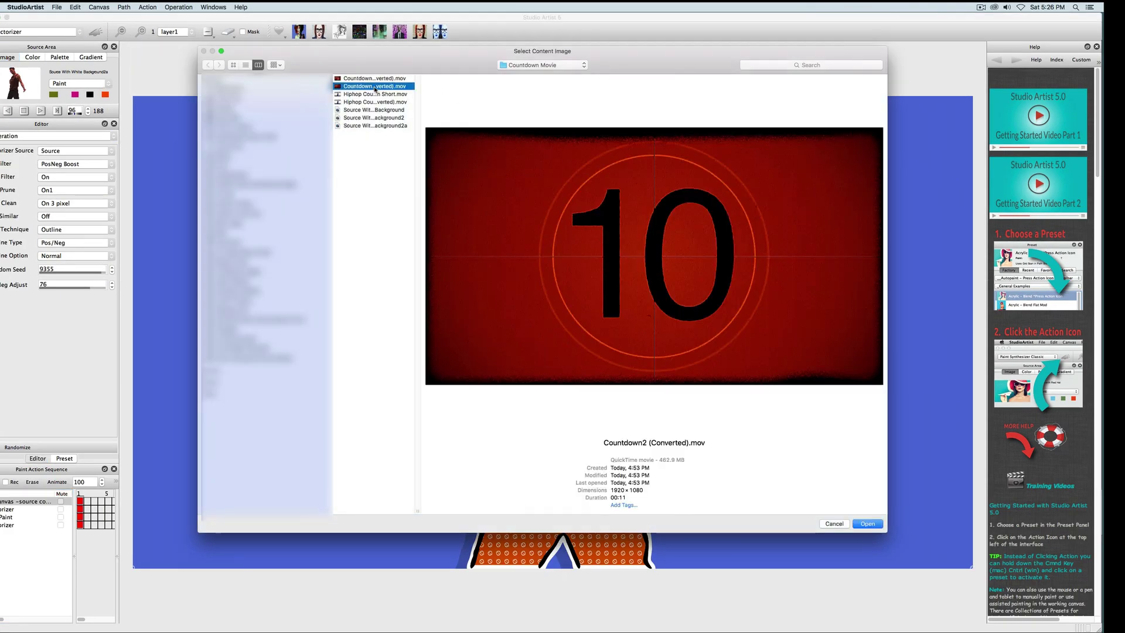
pyautogui.click(868, 524)
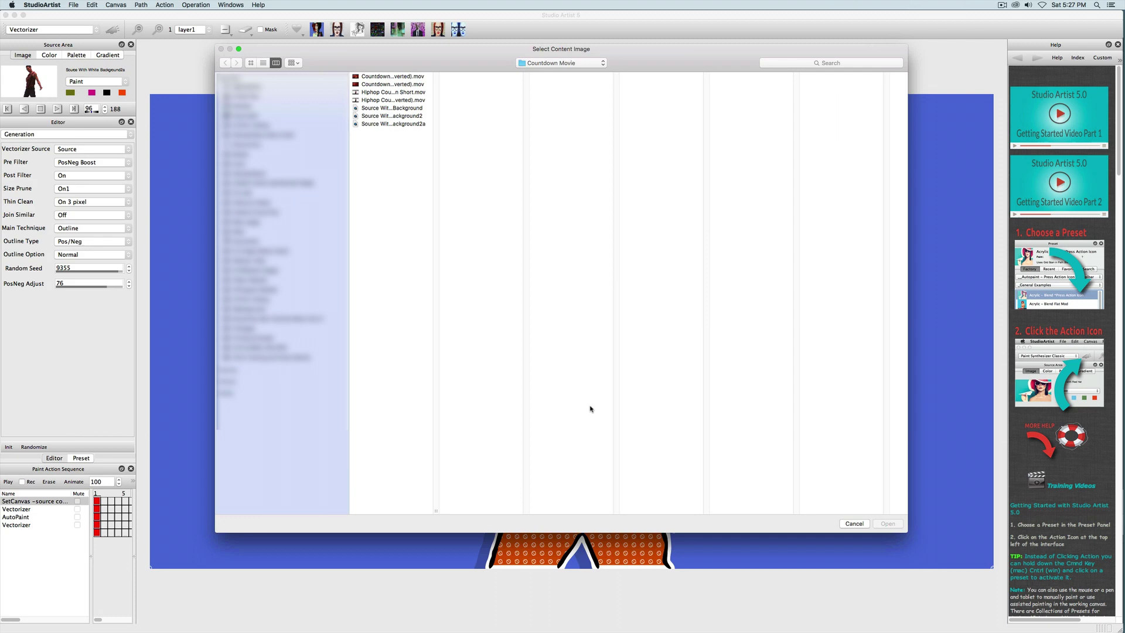
pyautogui.click(855, 524)
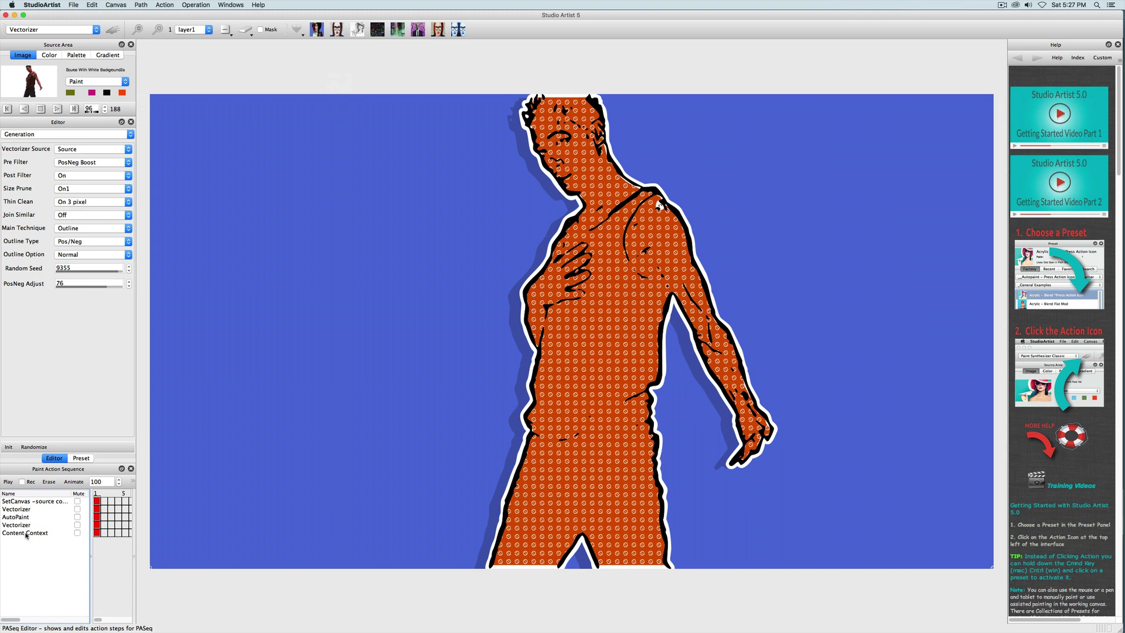
# Step: Move Content Context to the top of the sequence and mute the SetCanvas step
pyautogui.click(27, 533)
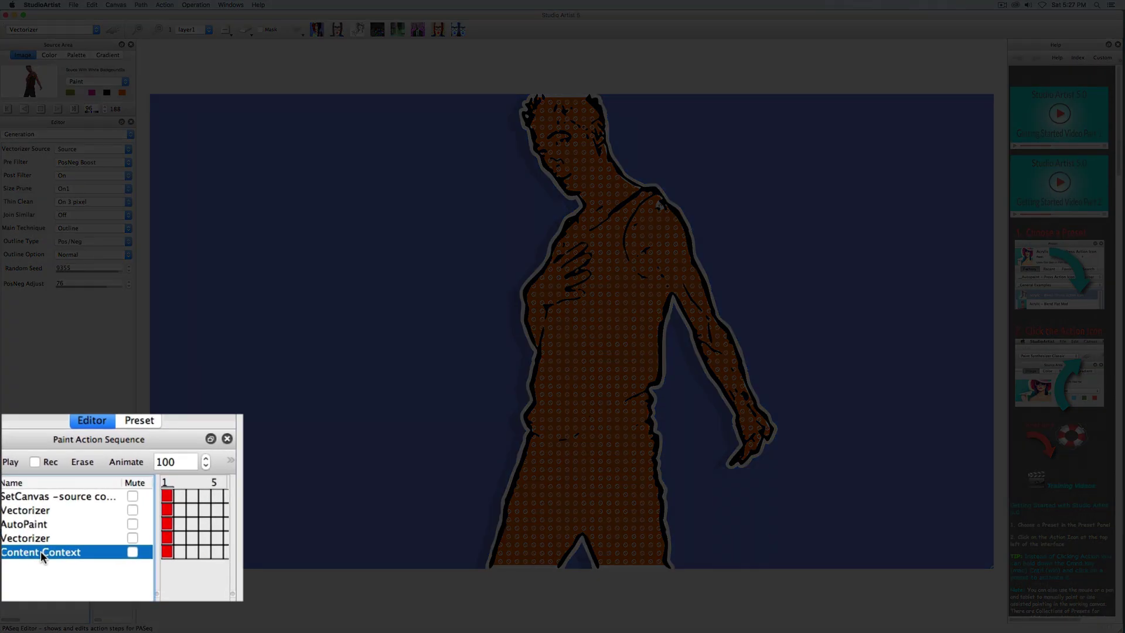
pyautogui.moveTo(40, 551); pyautogui.dragTo(46, 498)
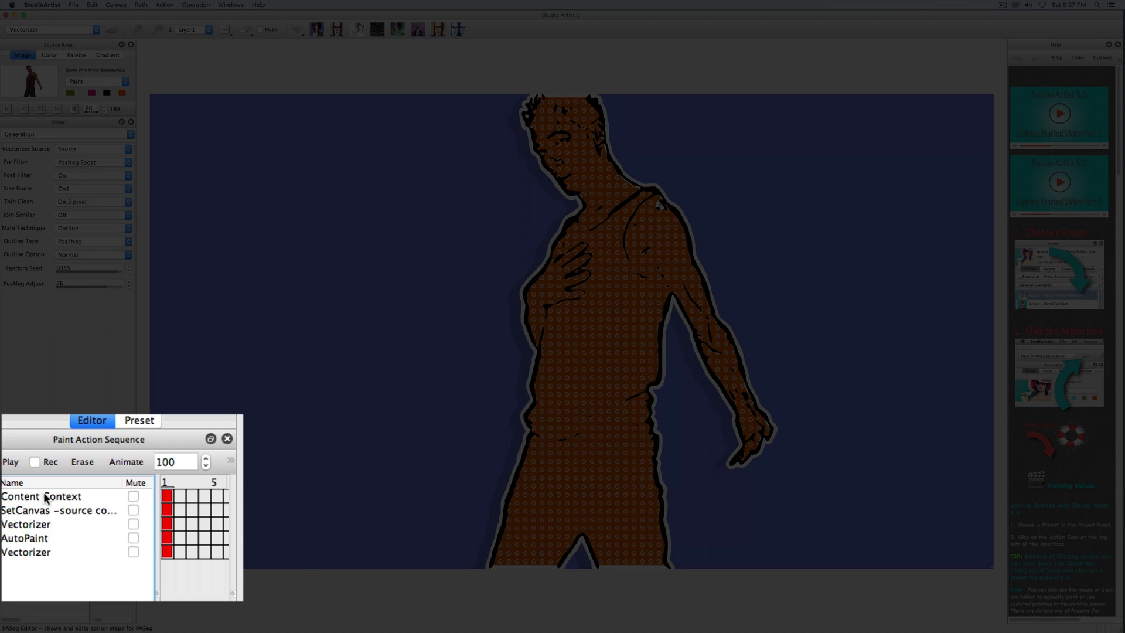
pyautogui.click(134, 514)
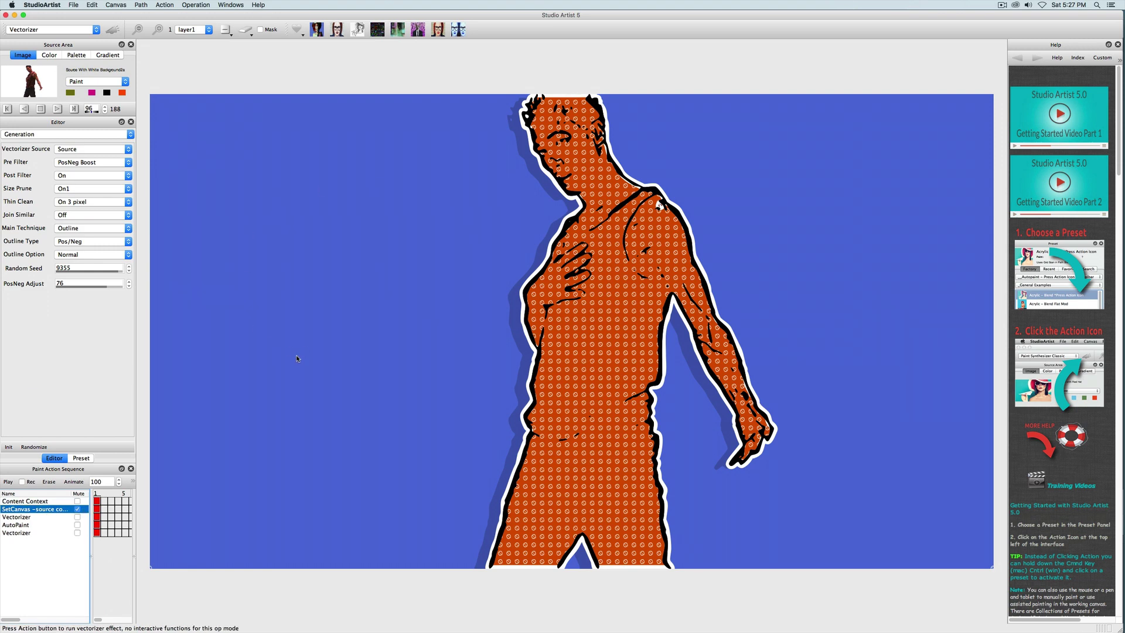
# Step: Preview the cutout over the countdown, then process Source to Movie and save the render
pyautogui.click(7, 482)
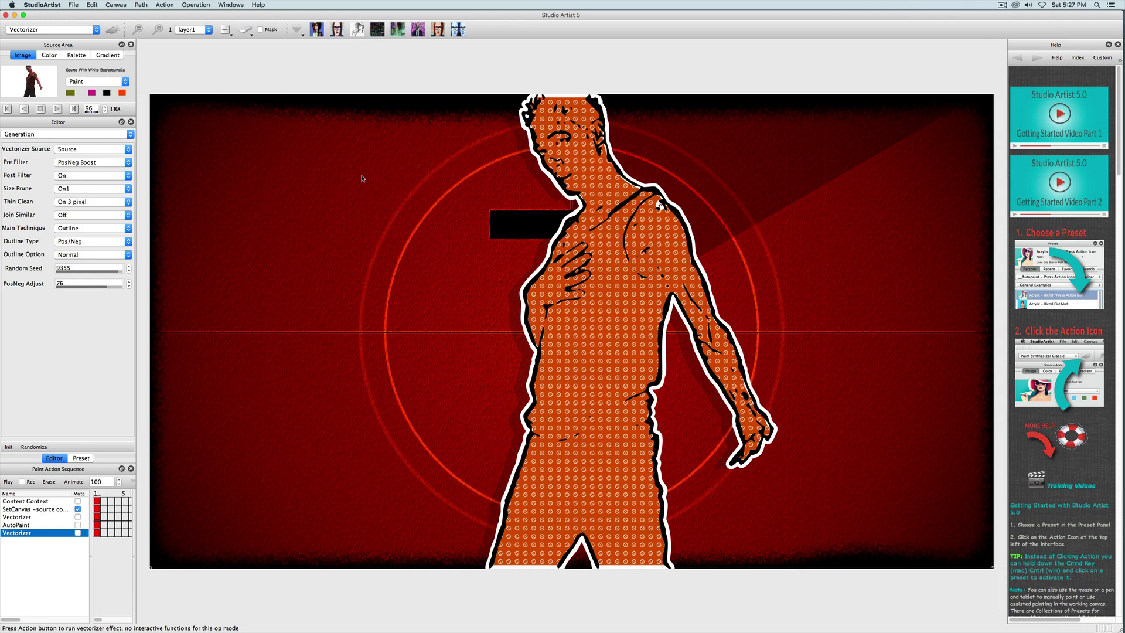
pyautogui.click(166, 5)
pyautogui.moveTo(211, 87)
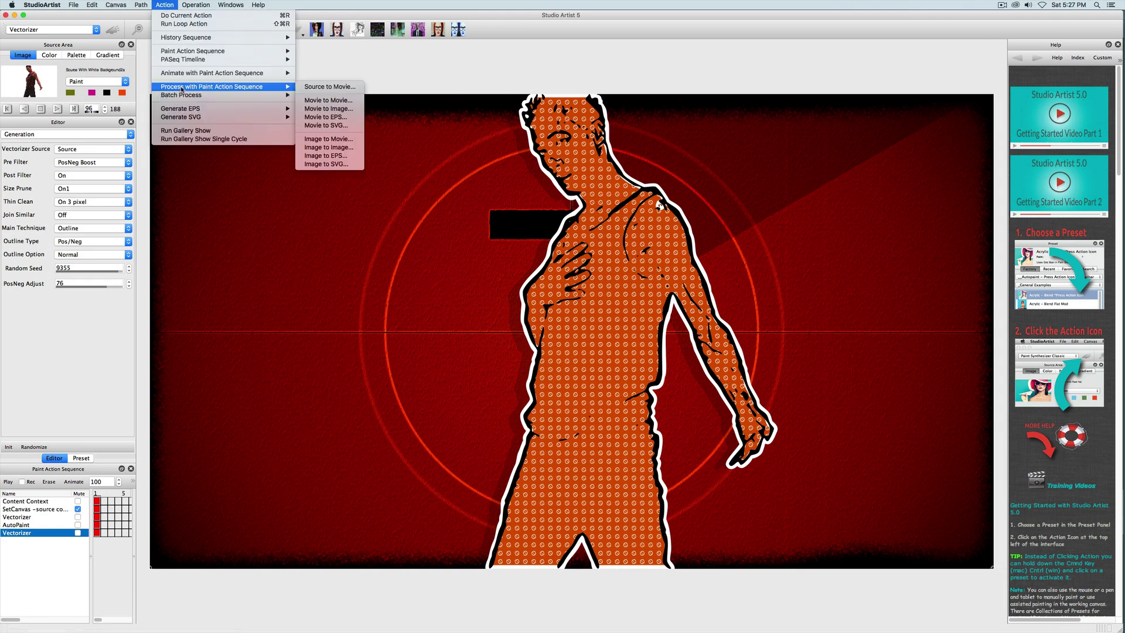
pyautogui.click(328, 86)
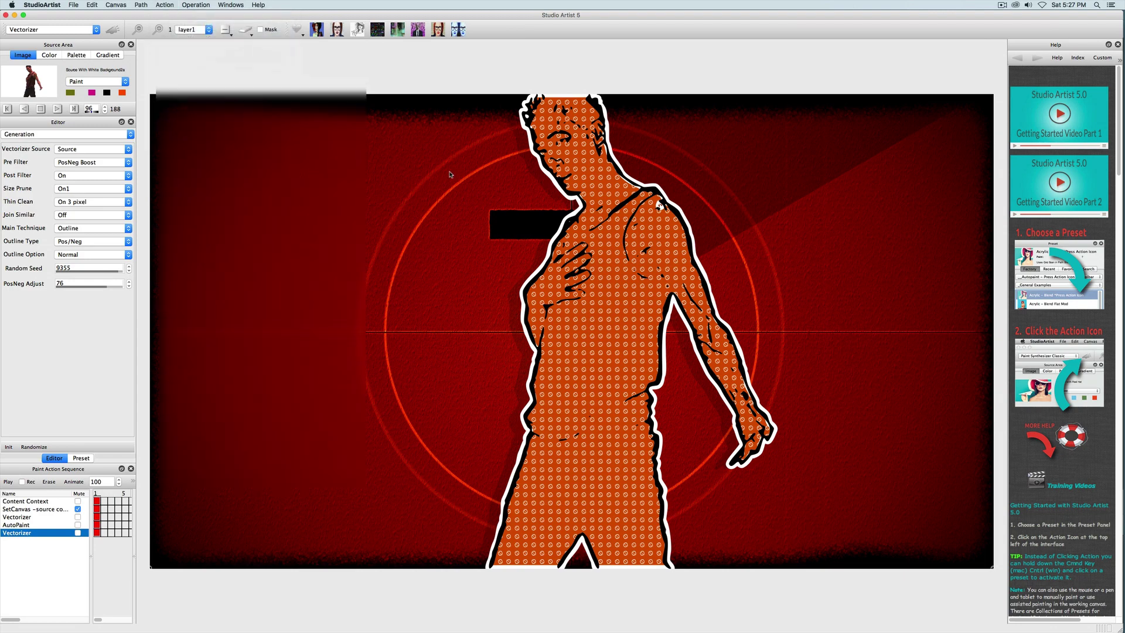
pyautogui.press('Return')
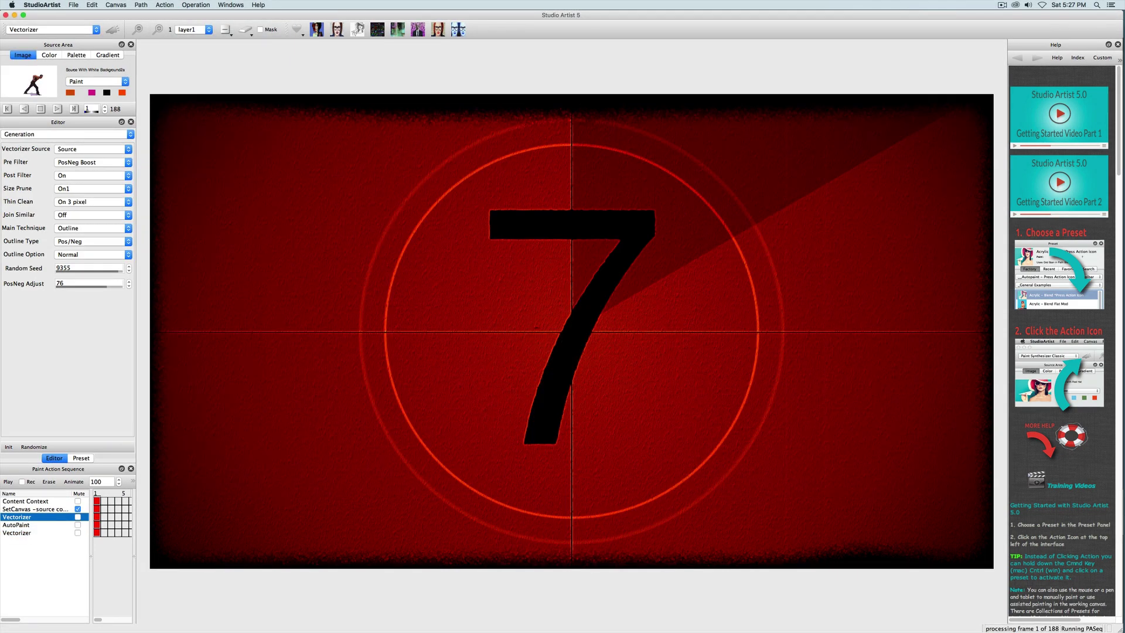